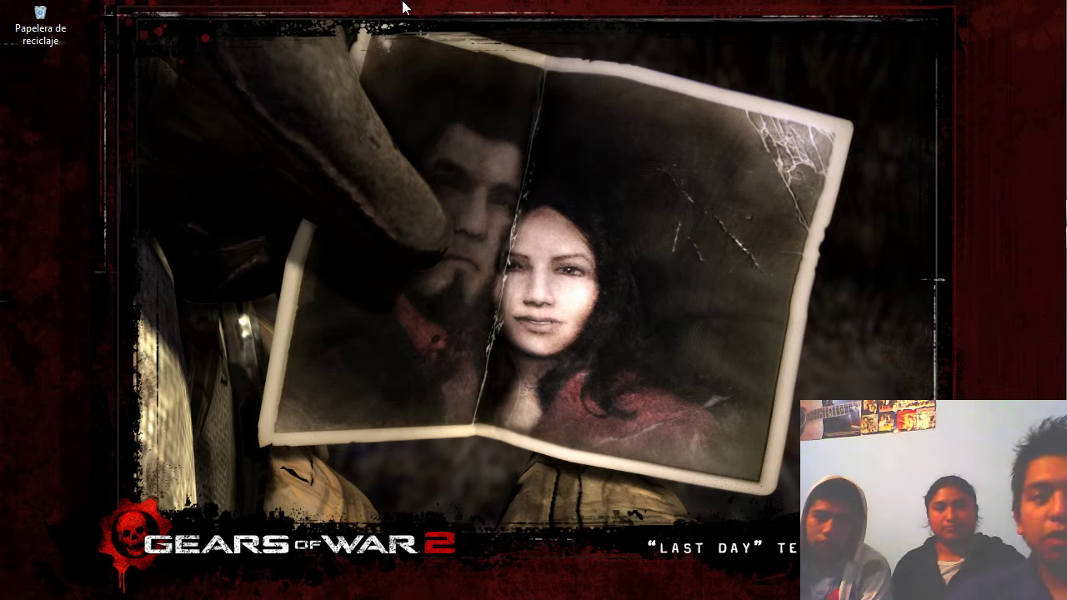
Reveal the auto-hidden dock of program launchers at the top of the desktop.
{"action": "mouse_move", "coordinate": [400, 3]}
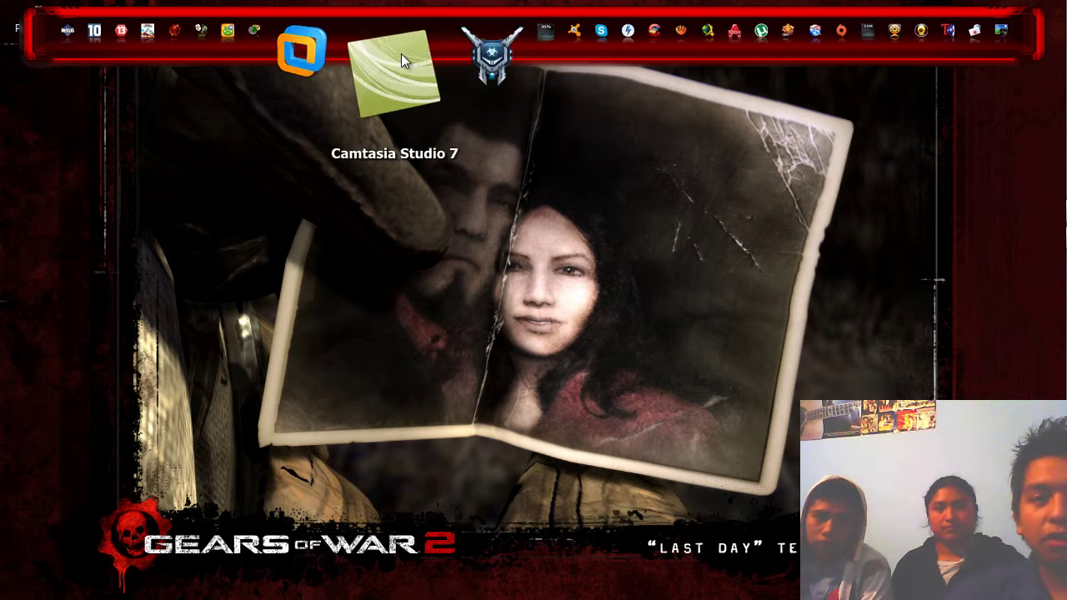
Launch VMware Workstation 9, skip the 9.0.1 update, and start a new virtual machine.
{"action": "left_click", "coordinate": [384, 64]}
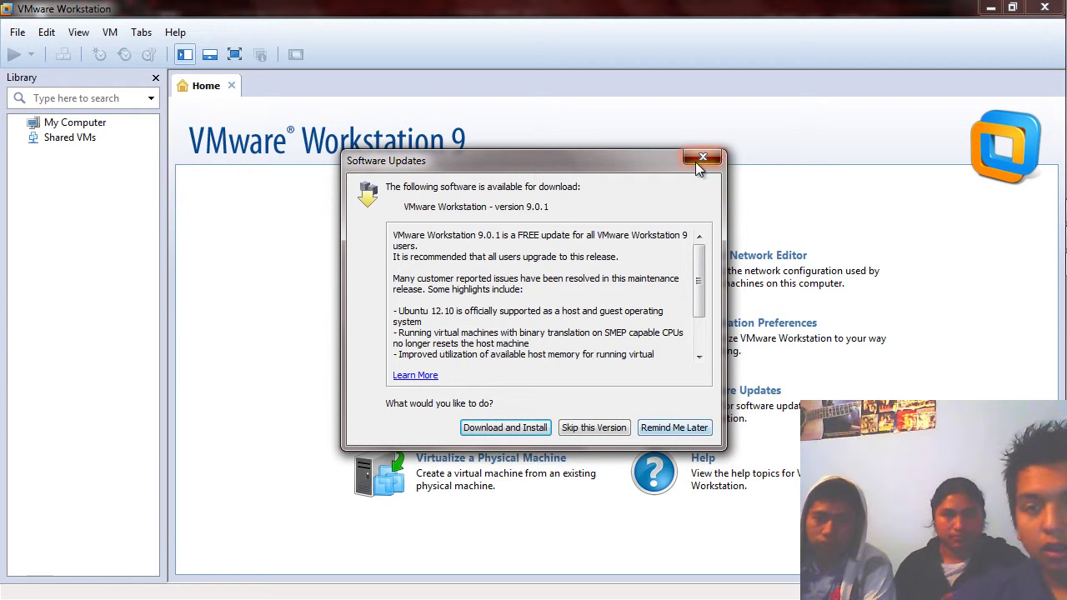
{"action": "left_click", "coordinate": [586, 428]}
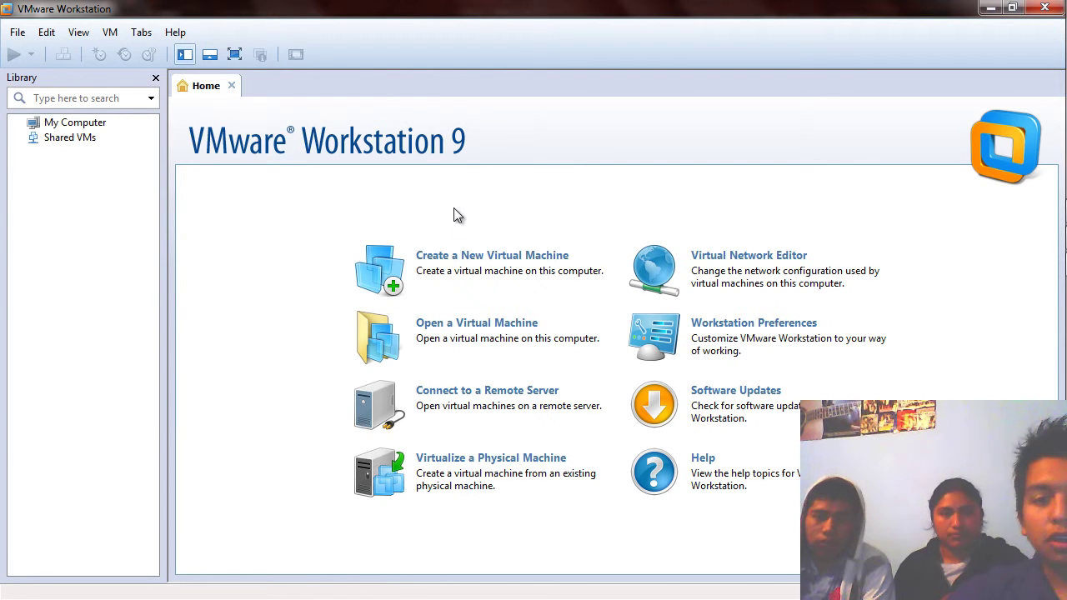
{"action": "left_click", "coordinate": [471, 265]}
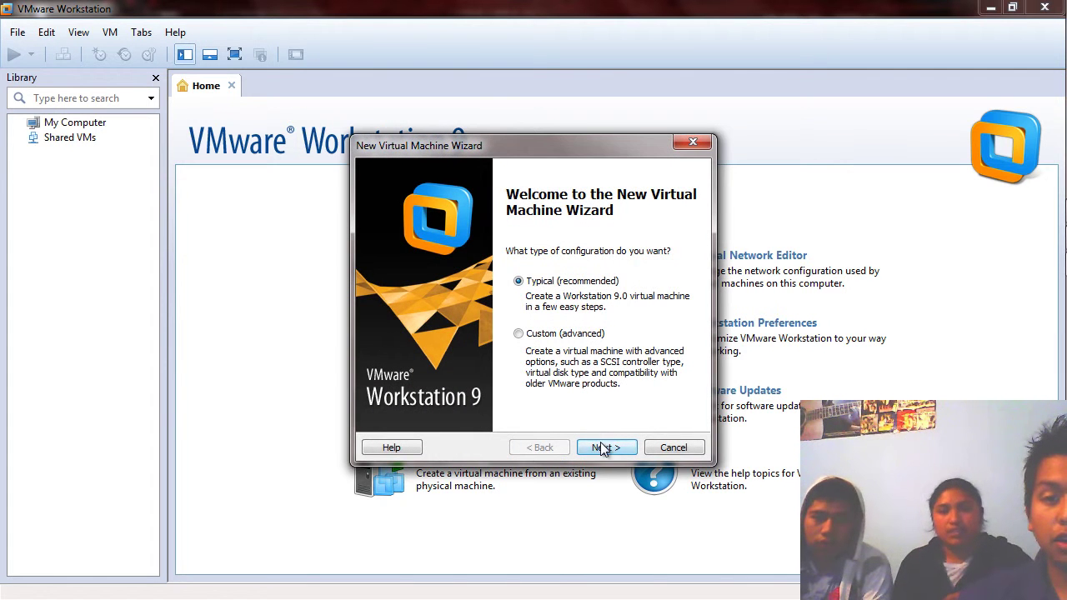
Keep the Typical (recommended) configuration and advance to the guest OS installation page.
{"action": "left_click", "coordinate": [606, 449]}
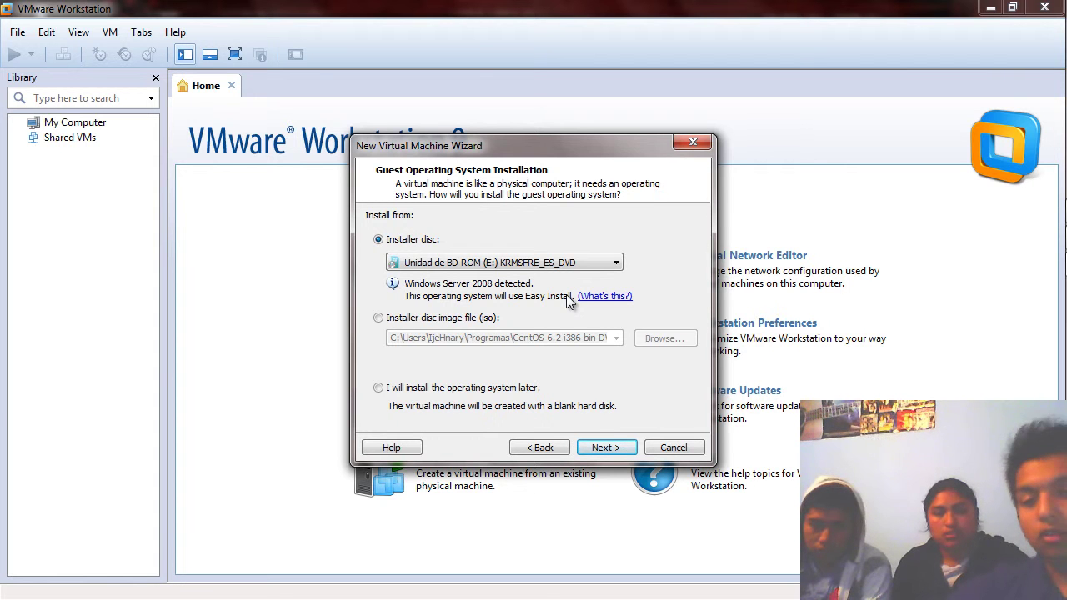
Install from the Unidad de DVD RW (F:) disc detected as Windows Server 2008.
{"action": "left_click", "coordinate": [472, 324]}
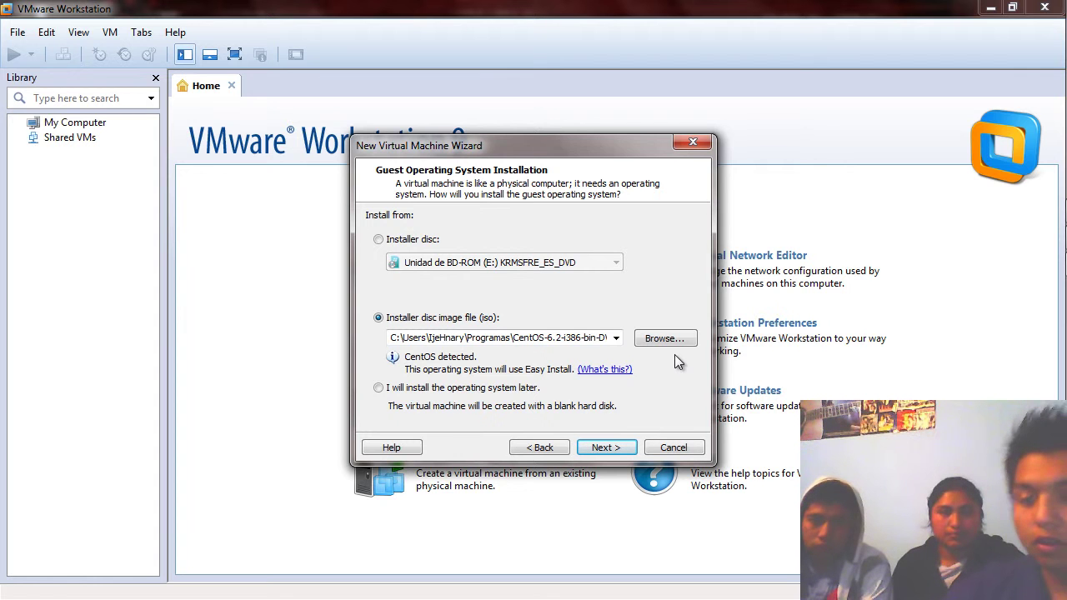
{"action": "left_click", "coordinate": [400, 239]}
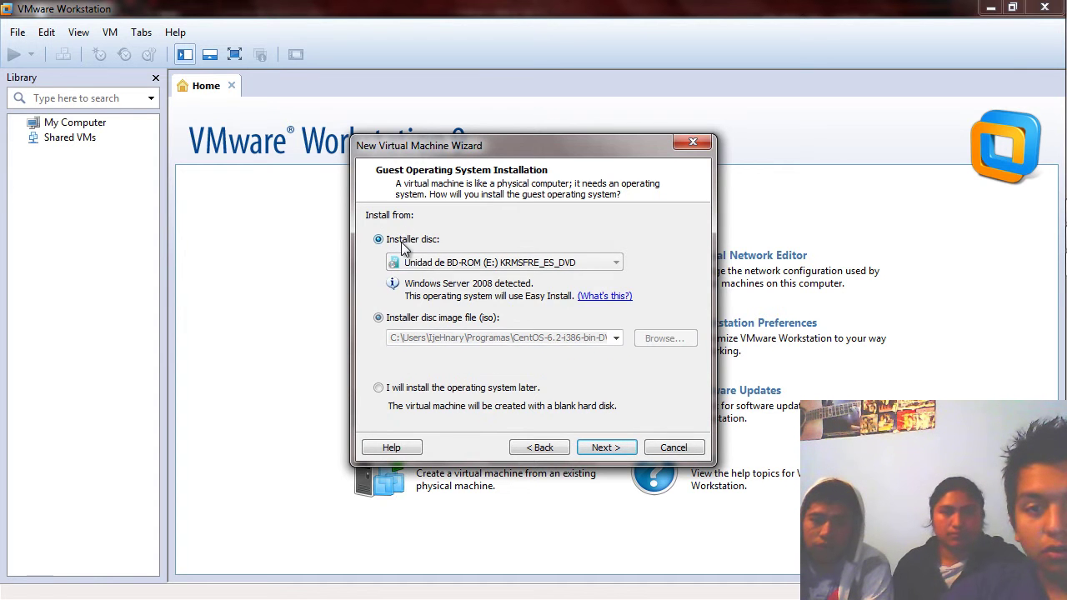
{"action": "left_click", "coordinate": [618, 265]}
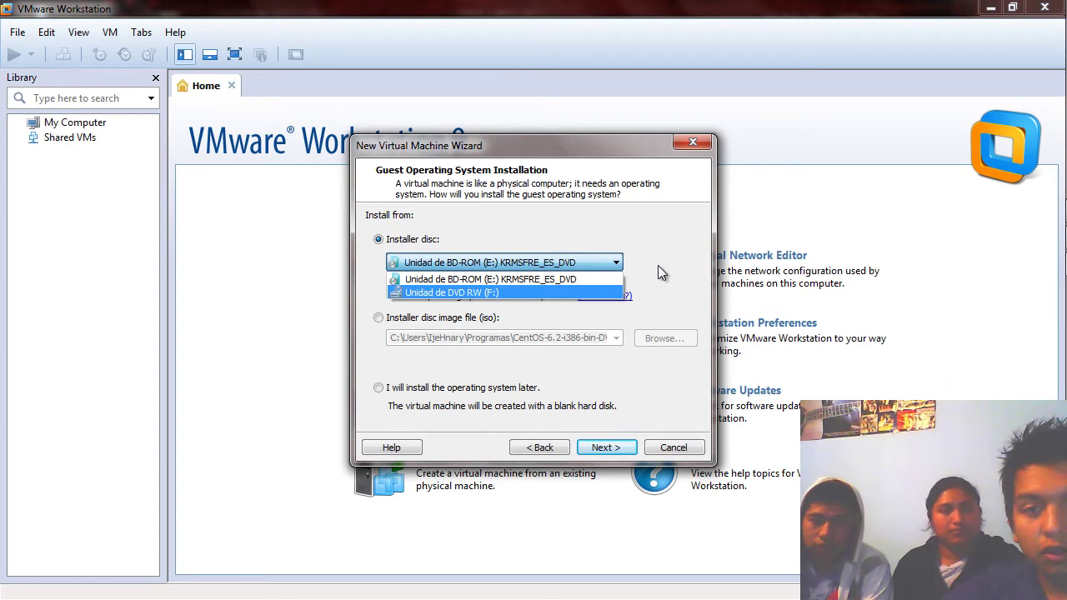
{"action": "key", "text": "Up"}
{"action": "key", "text": "Return"}
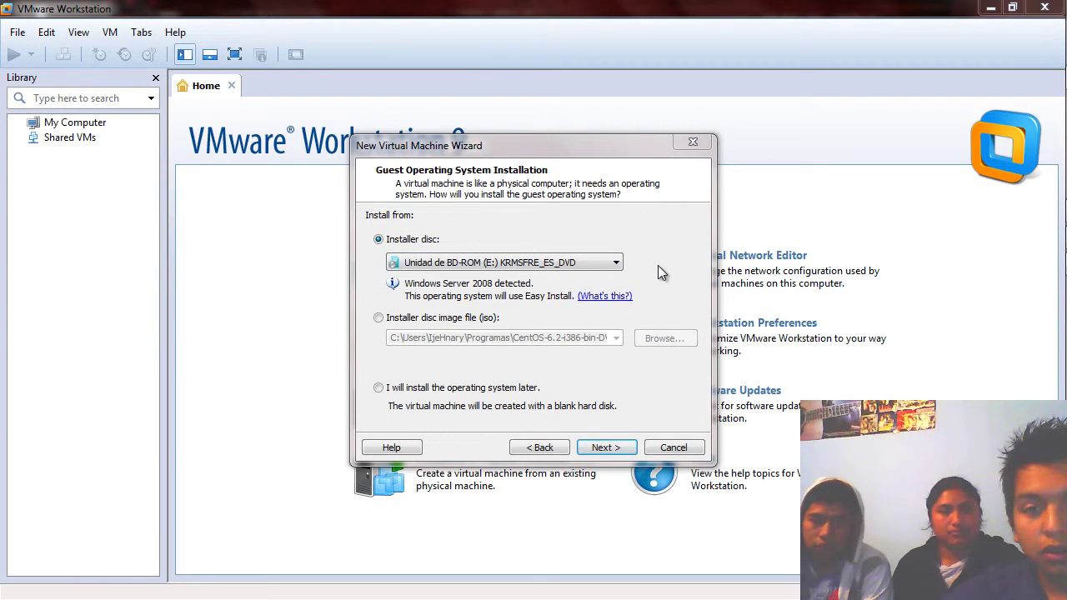
{"action": "left_click", "coordinate": [609, 265]}
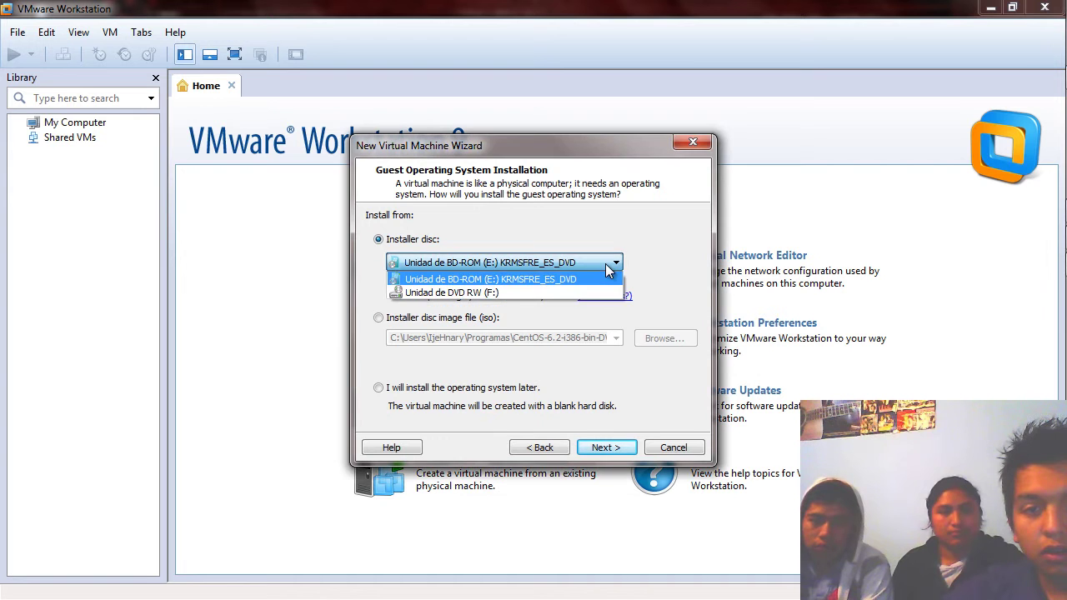
{"action": "left_click", "coordinate": [563, 292]}
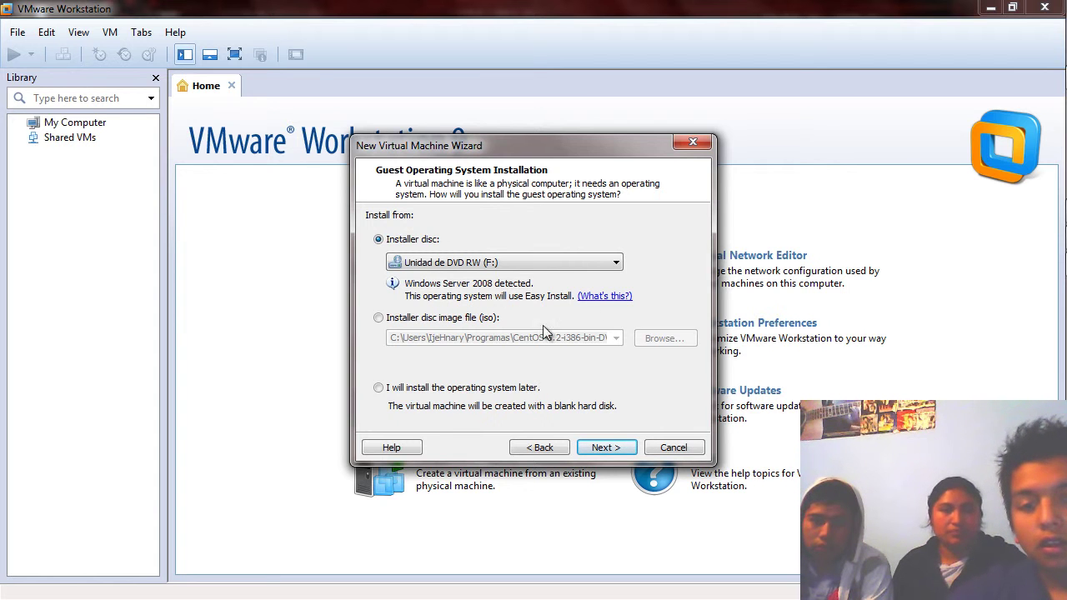
{"action": "left_click", "coordinate": [621, 451]}
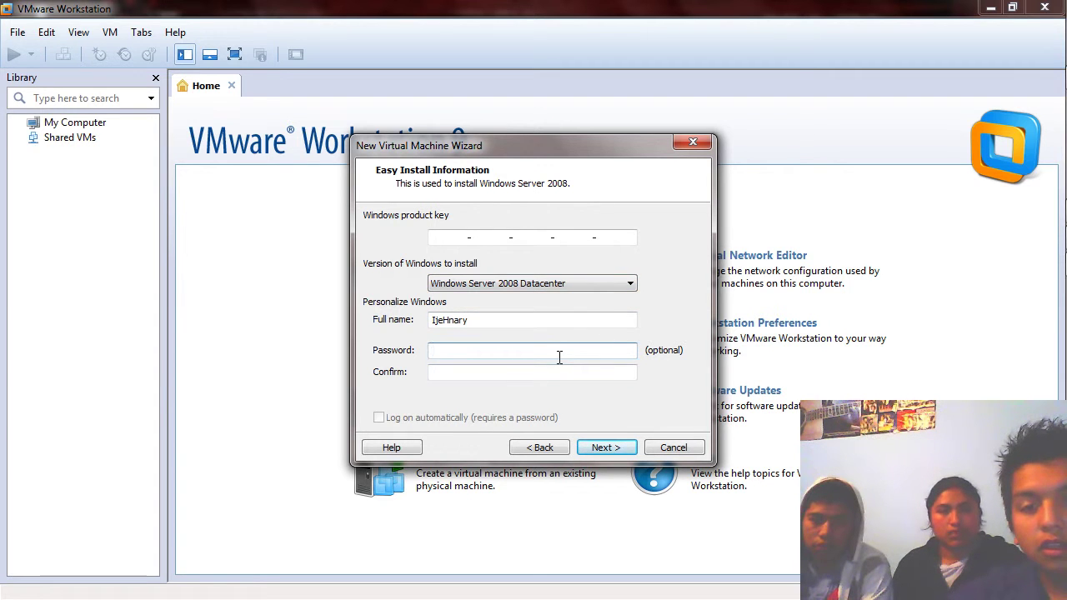
Enter the Windows account password and confirm it.
{"action": "left_click", "coordinate": [493, 350]}
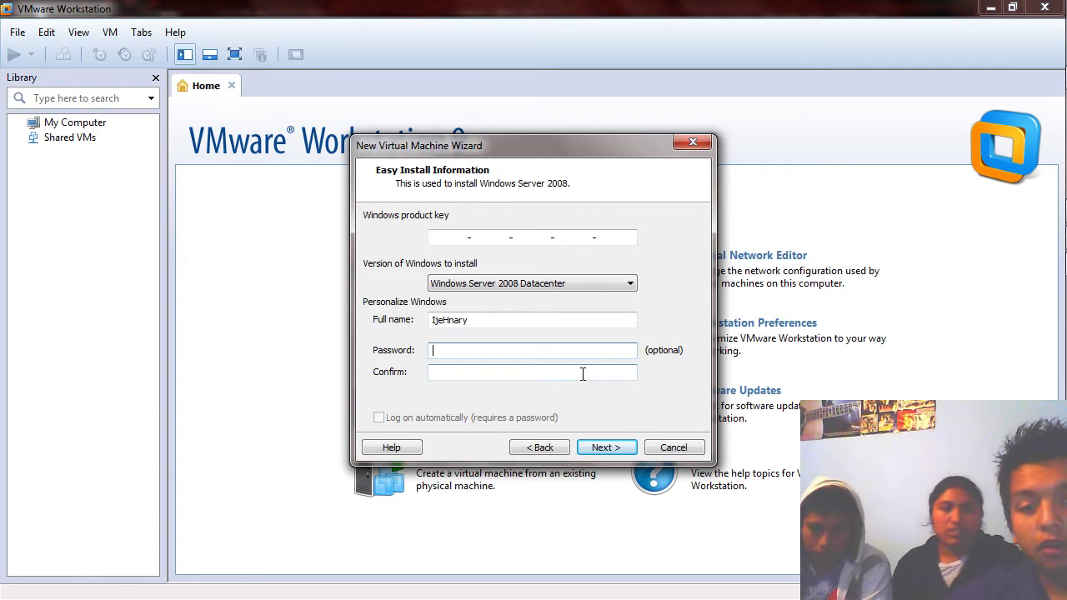
{"action": "type", "text": "12345"}
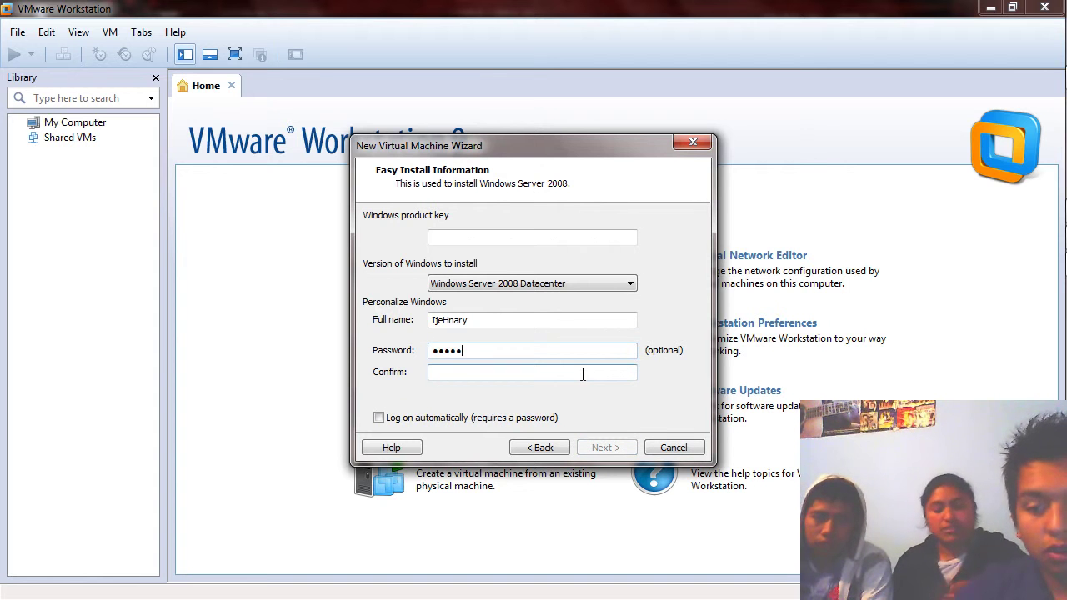
{"action": "type", "text": "6789"}
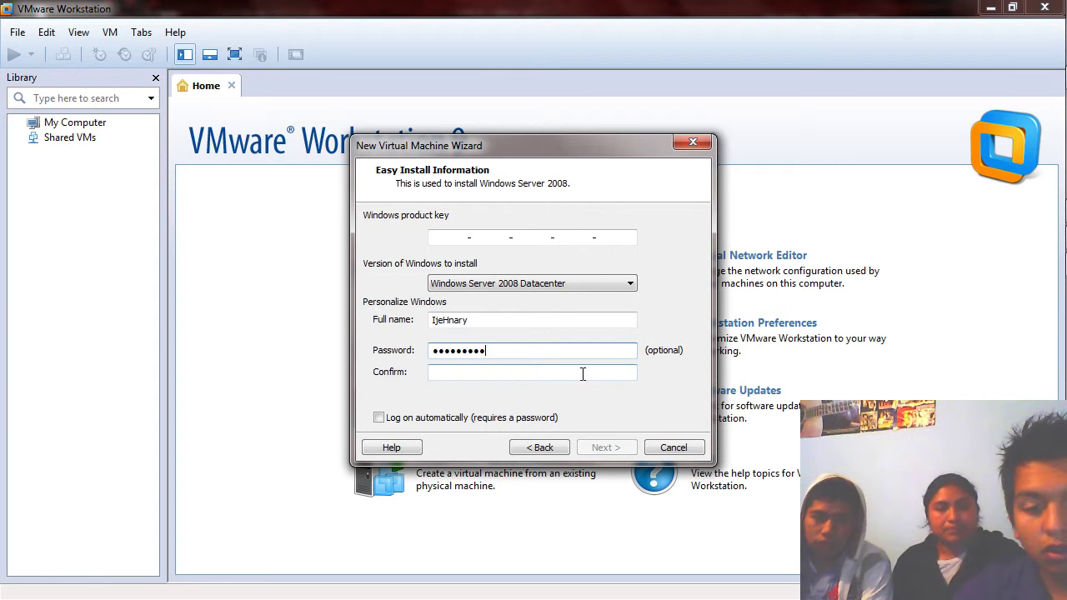
{"action": "left_click", "coordinate": [583, 374]}
{"action": "type", "text": "123456789"}
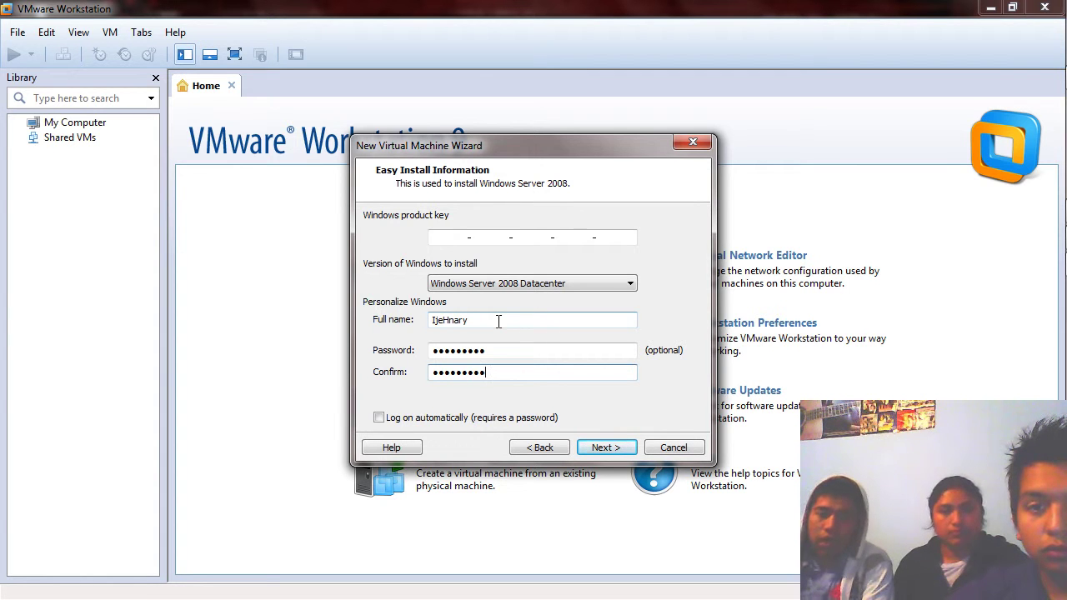
Change the full name to grupA_redes and continue past the Easy Install details.
{"action": "left_click", "coordinate": [498, 321]}
{"action": "key", "text": "BackSpace"}
{"action": "key", "text": "BackSpace"}
{"action": "key", "text": "BackSpace"}
{"action": "key", "text": "BackSpace"}
{"action": "key", "text": "BackSpace"}
{"action": "key", "text": "BackSpace"}
{"action": "key", "text": "BackSpace"}
{"action": "key", "text": "BackSpace"}
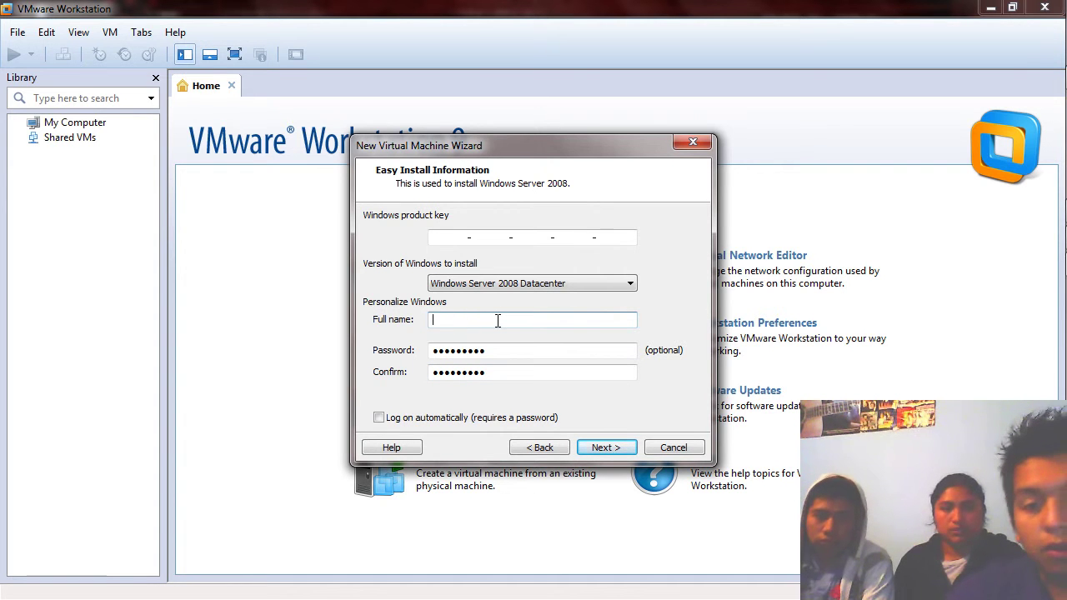
{"action": "type", "text": "grupo"}
{"action": "key", "text": "BackSpace"}
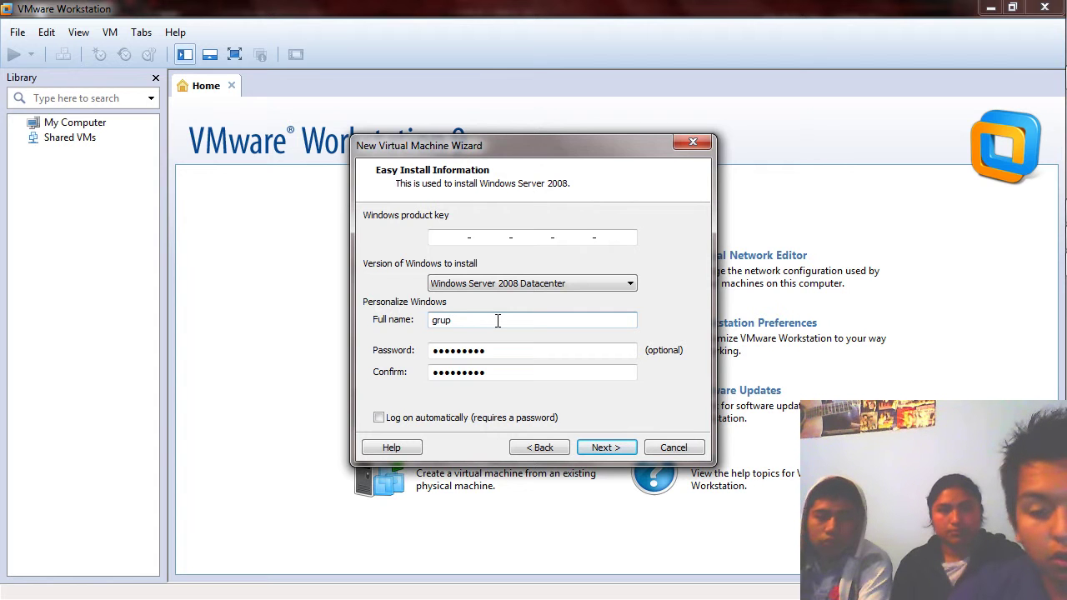
{"action": "type", "text": "A_"}
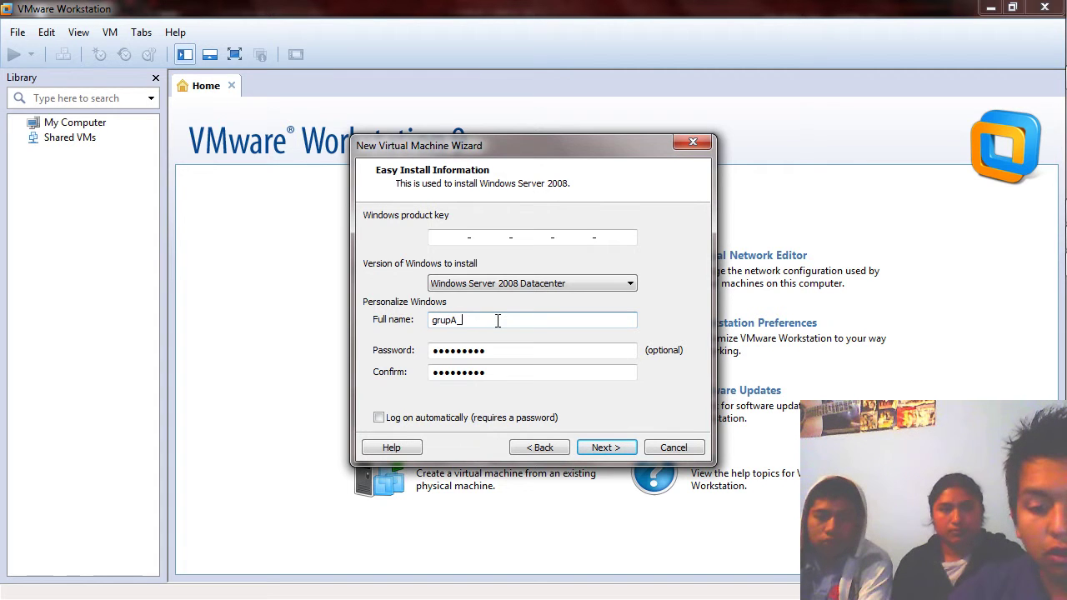
{"action": "type", "text": "redes"}
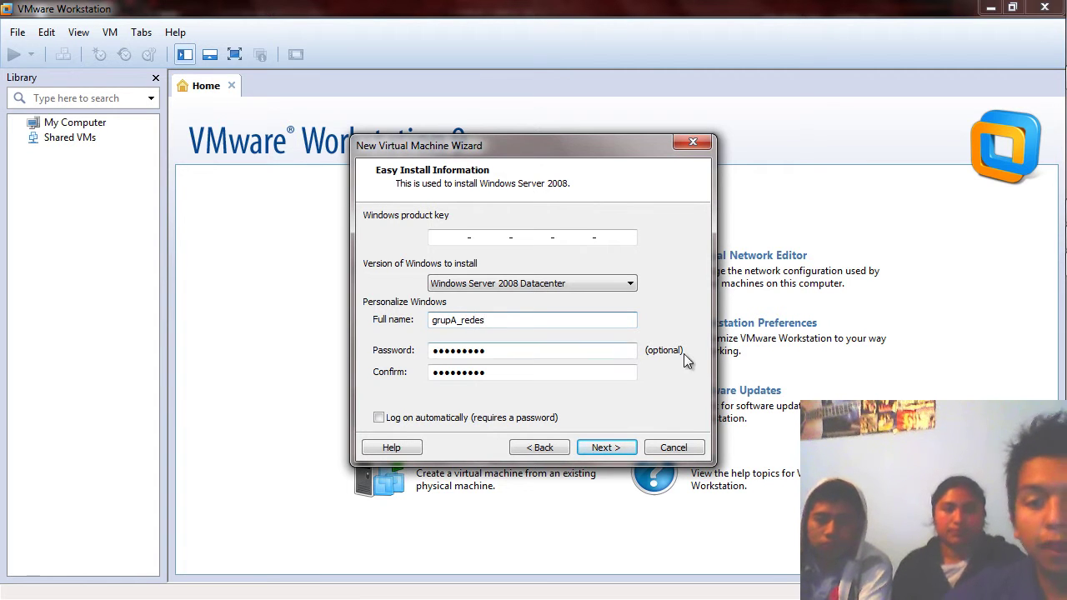
{"action": "left_click", "coordinate": [600, 449]}
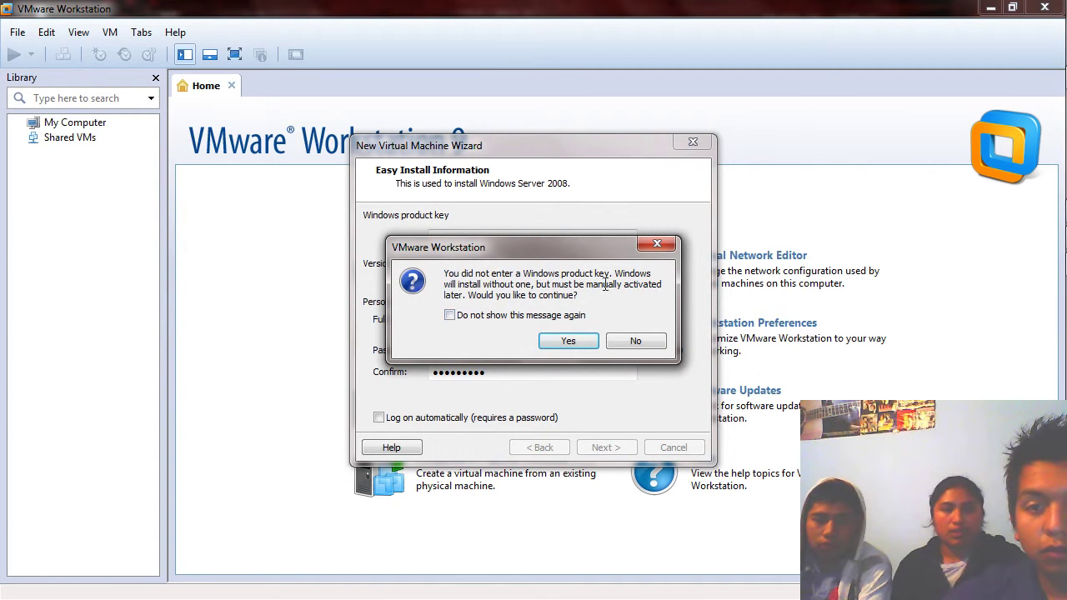
Proceed without a product key, keeping the name Windows Server 2008 and its default location.
{"action": "left_click", "coordinate": [574, 341]}
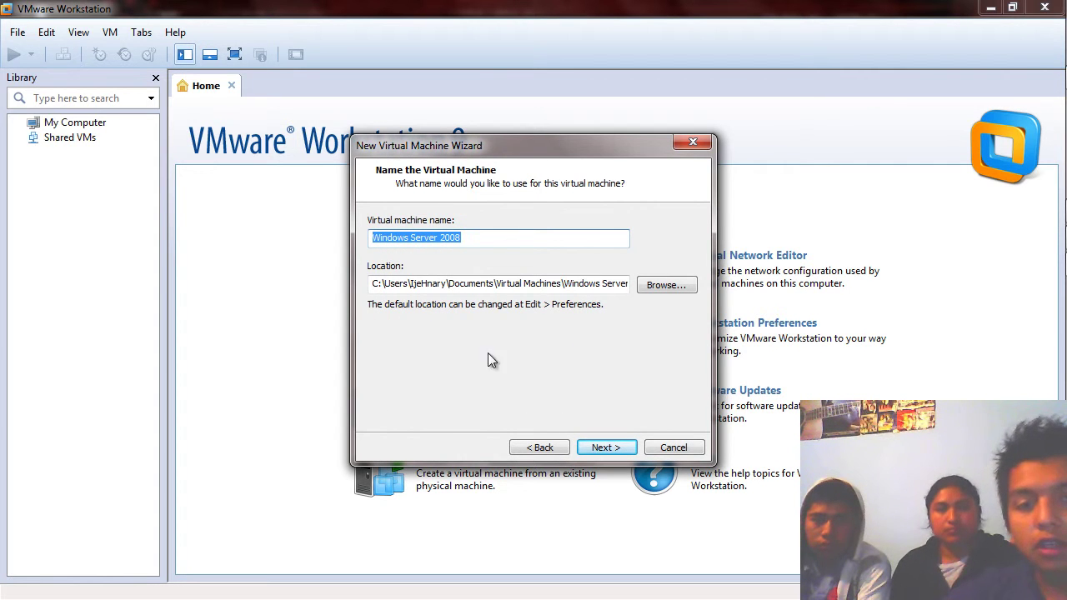
{"action": "left_click", "coordinate": [472, 237]}
{"action": "double_click", "coordinate": [471, 238]}
{"action": "left_click_drag", "start_coordinate": [472, 238], "coordinate": [392, 258]}
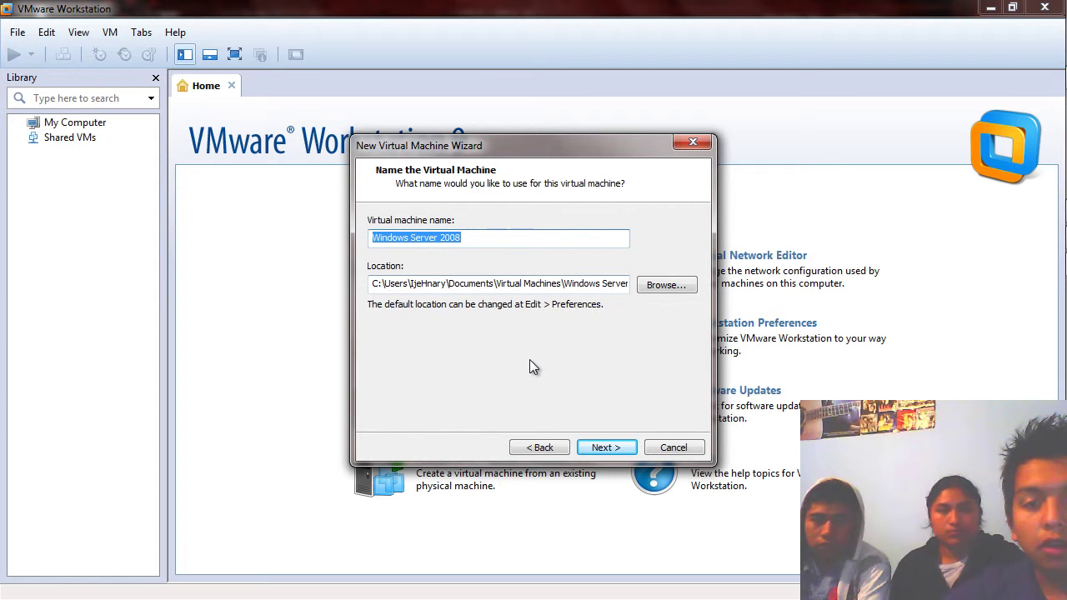
{"action": "left_click_drag", "start_coordinate": [465, 285], "coordinate": [442, 292]}
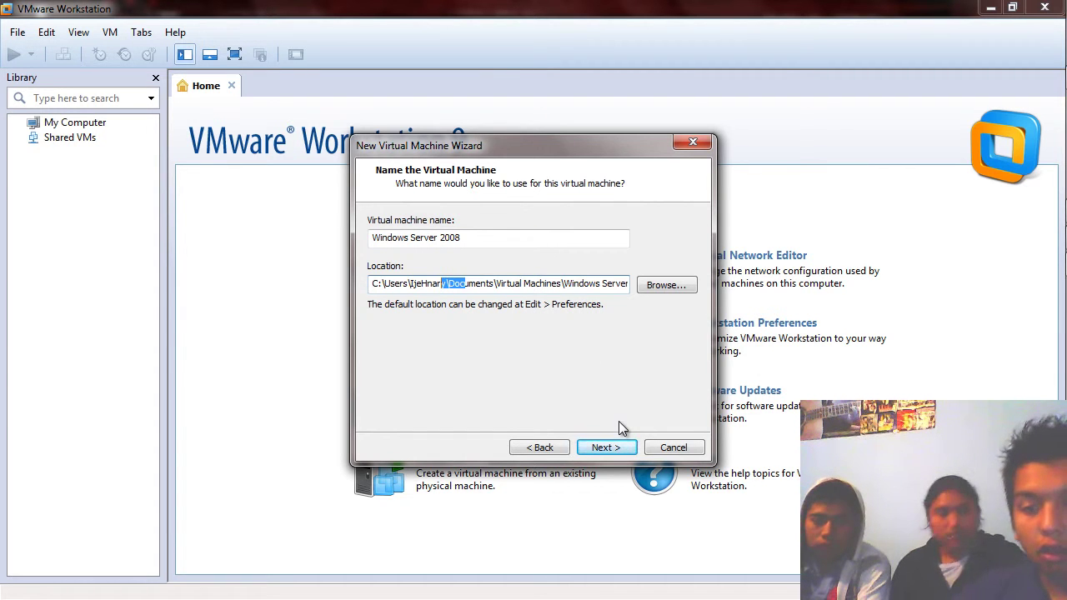
{"action": "left_click", "coordinate": [599, 449]}
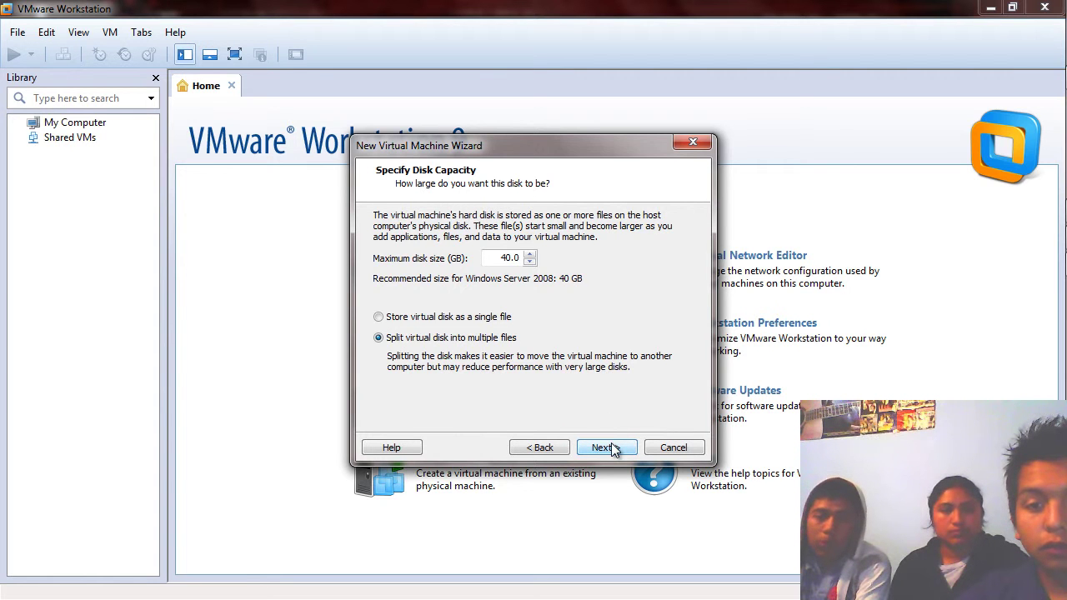
Accept the 40 GB split disk and set the VM's memory to 1100 MB.
{"action": "left_click", "coordinate": [611, 442]}
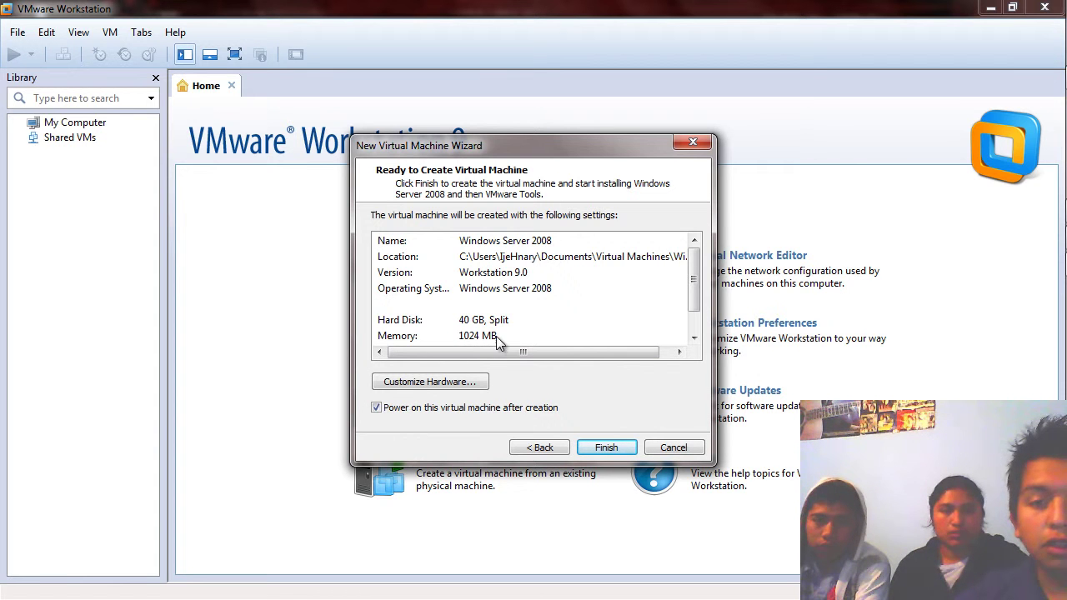
{"action": "left_click", "coordinate": [462, 381]}
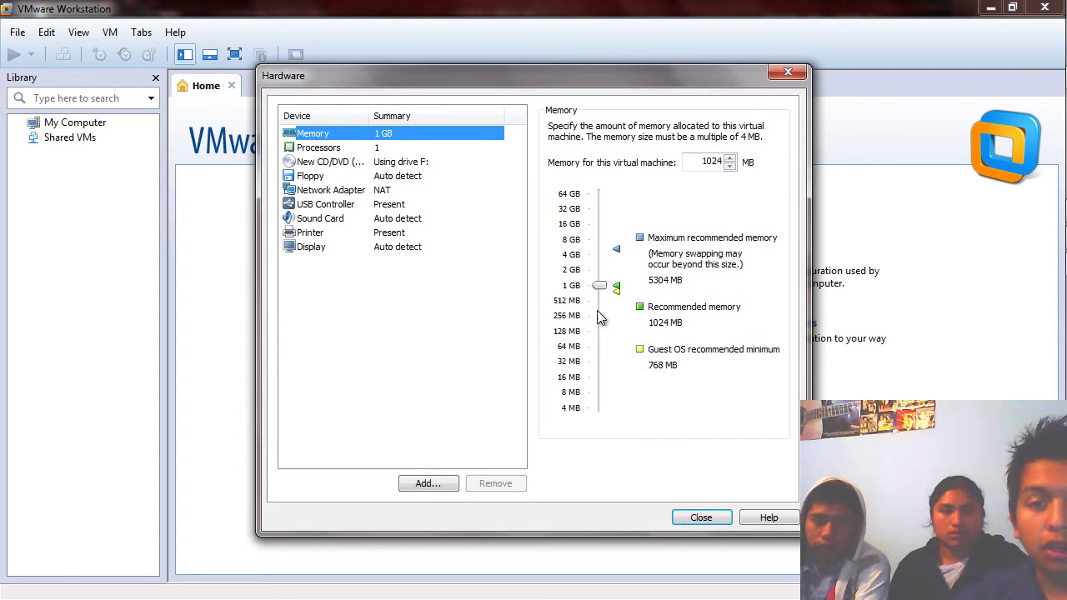
{"action": "left_click", "coordinate": [727, 518]}
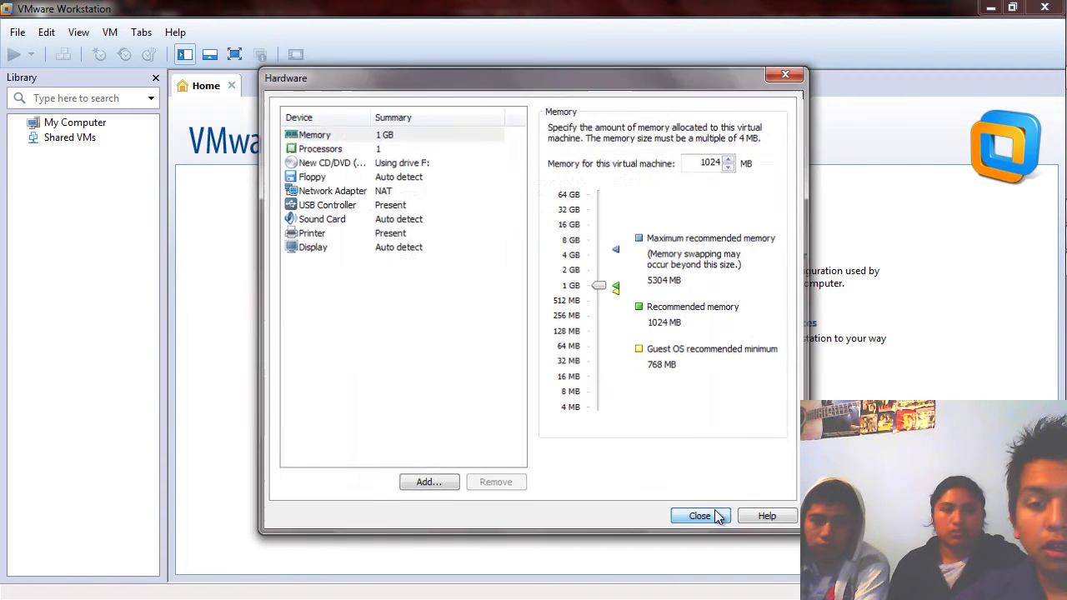
{"action": "left_click", "coordinate": [442, 386]}
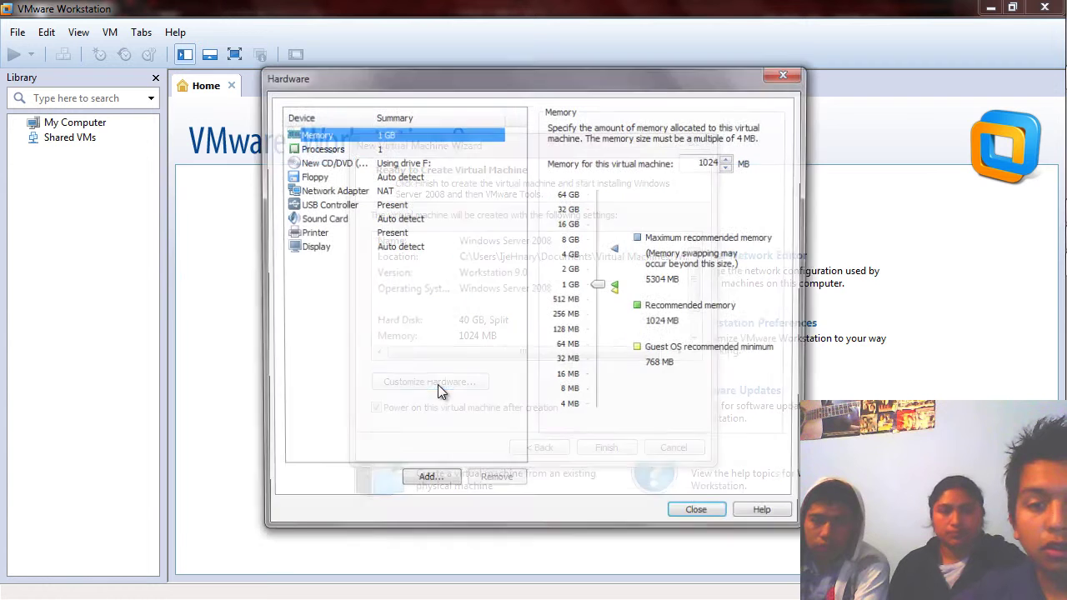
{"action": "left_click_drag", "start_coordinate": [600, 291], "coordinate": [601, 291]}
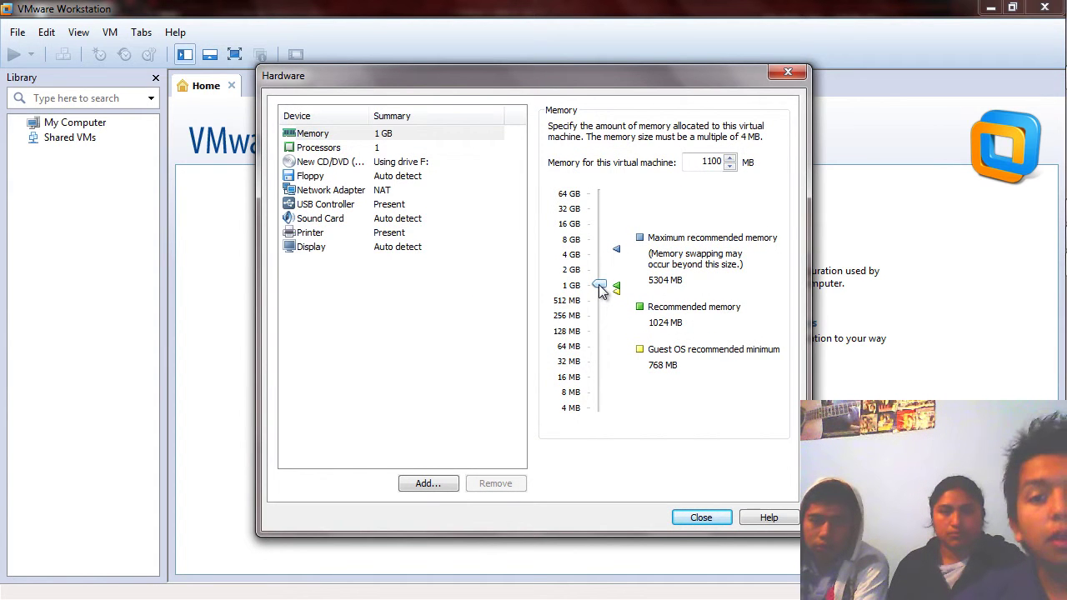
{"action": "left_click_drag", "start_coordinate": [600, 286], "coordinate": [602, 282]}
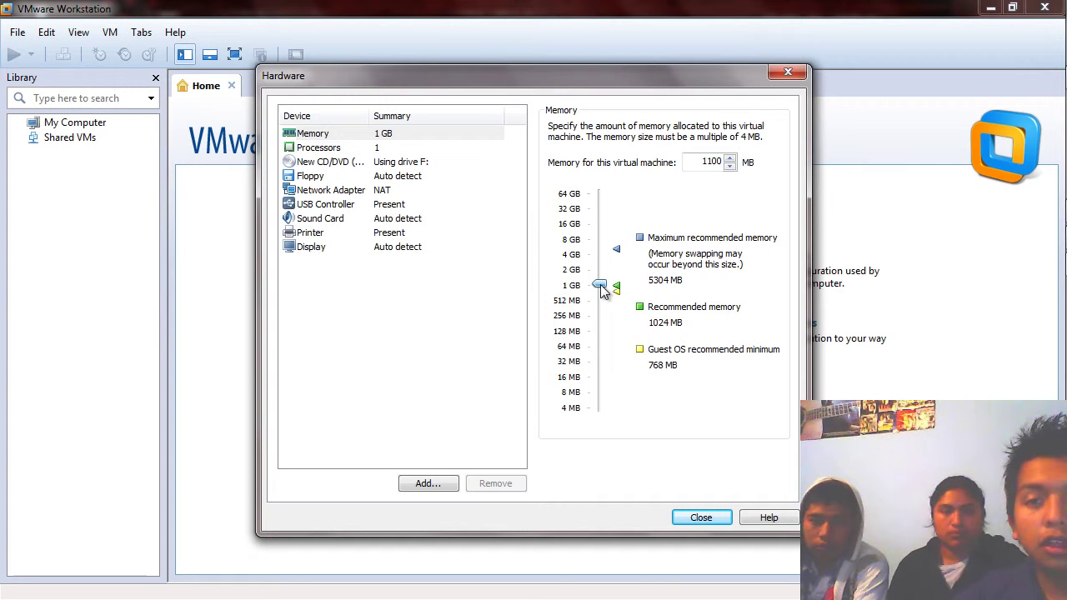
{"action": "left_click", "coordinate": [709, 519]}
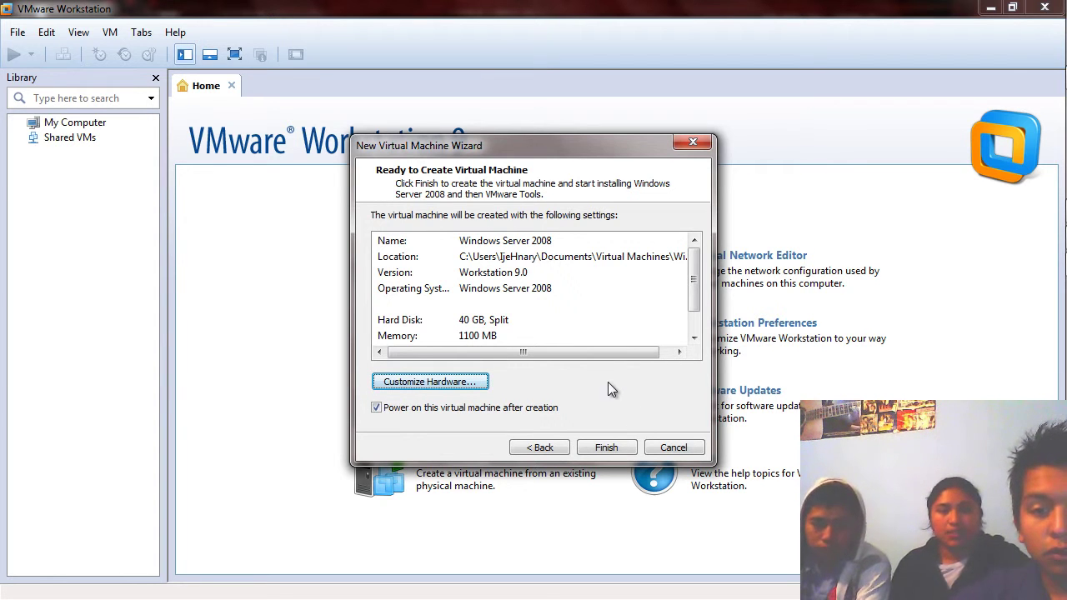
Finish creating the Windows Server 2008 VM and show it full screen.
{"action": "left_click", "coordinate": [606, 447]}
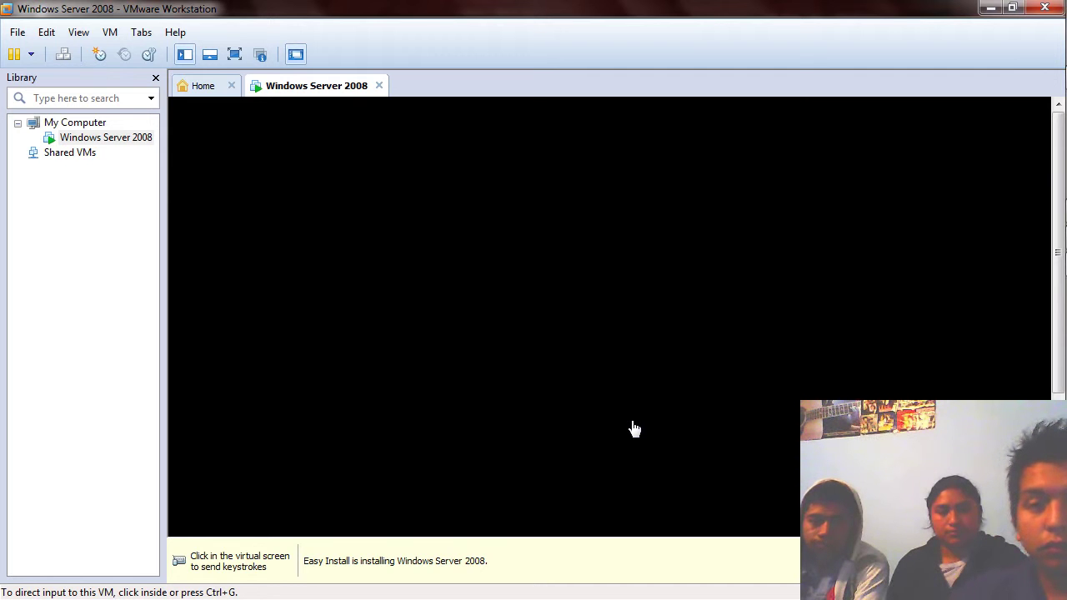
{"action": "left_click", "coordinate": [234, 56]}
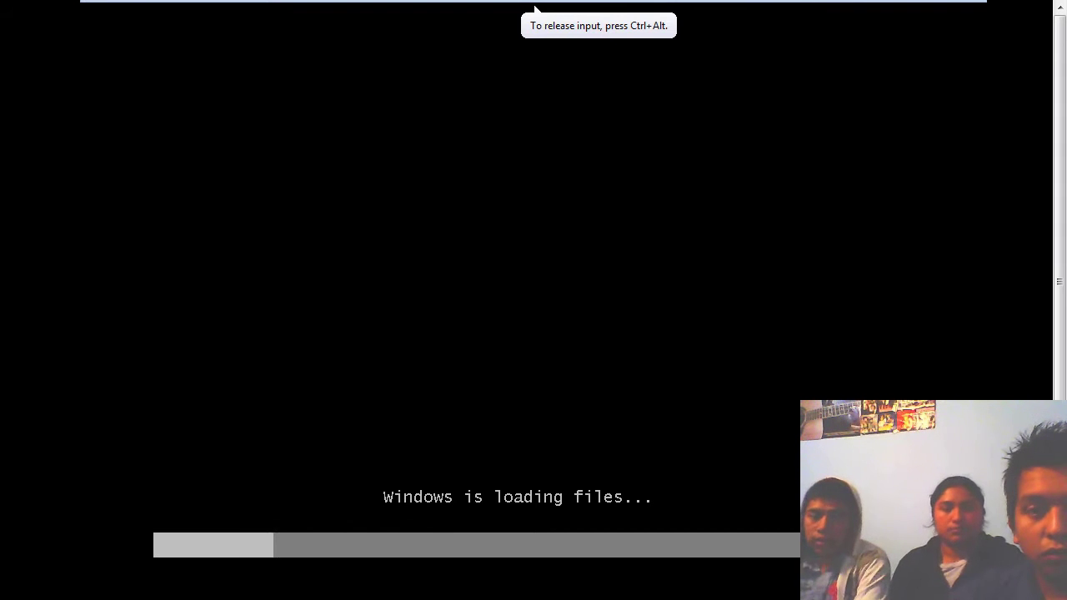
Capture input in the VM screen and let Windows Setup load to the product key page.
{"action": "mouse_move", "coordinate": [620, 5]}
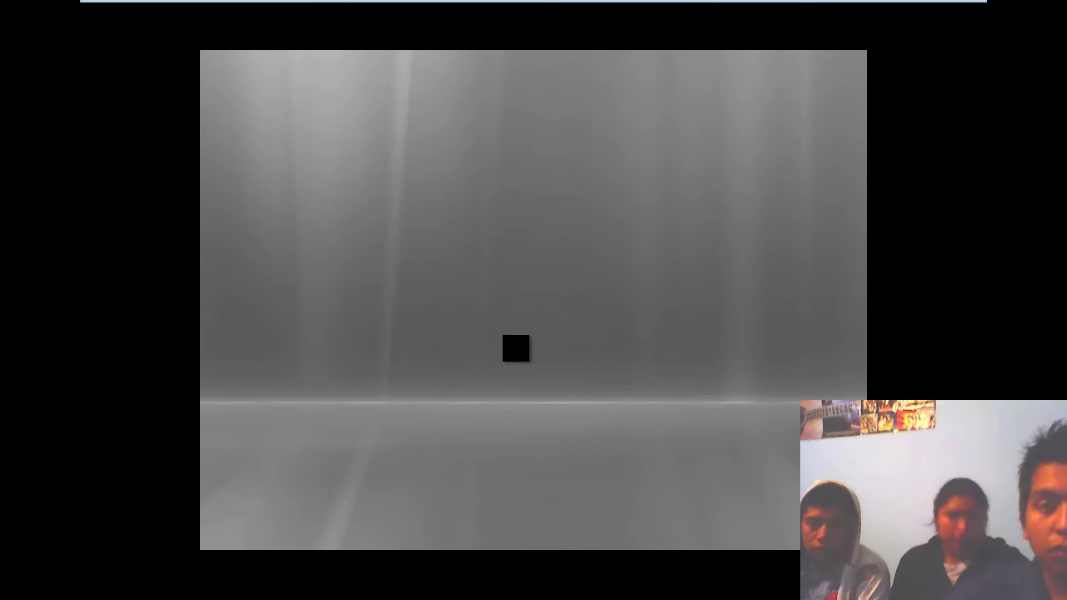
{"action": "left_click", "coordinate": [418, 282]}
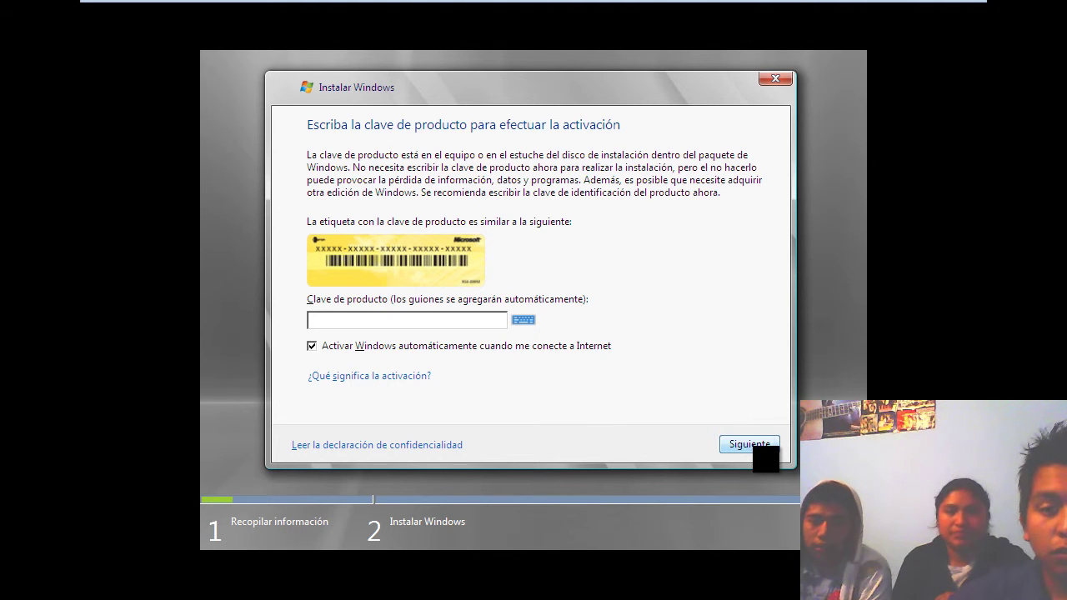
Leave the product key blank and decline entering it now.
{"action": "left_click", "coordinate": [755, 448]}
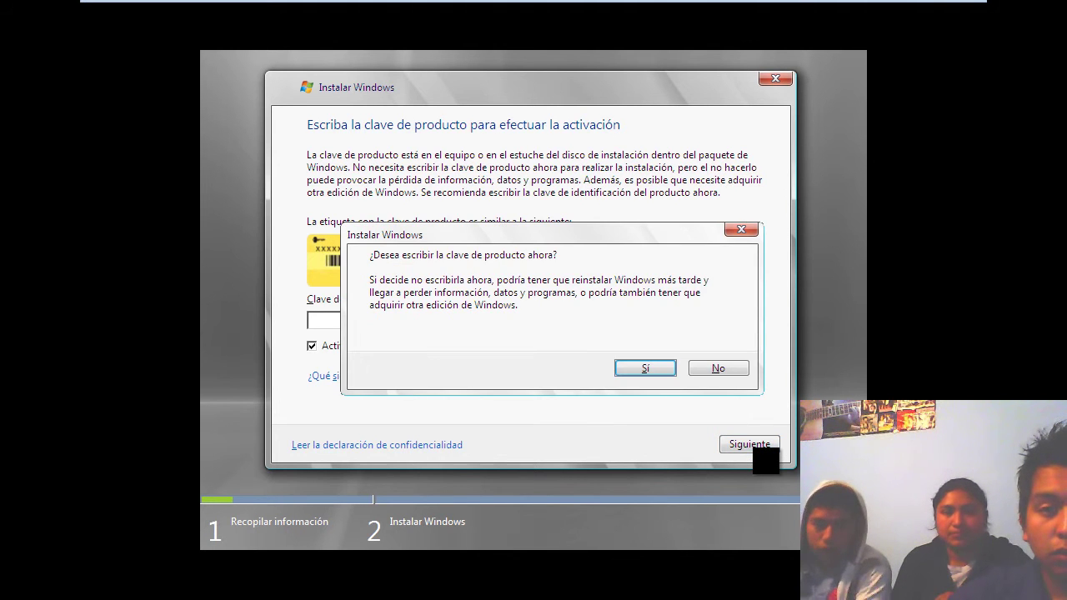
{"action": "left_click", "coordinate": [719, 371]}
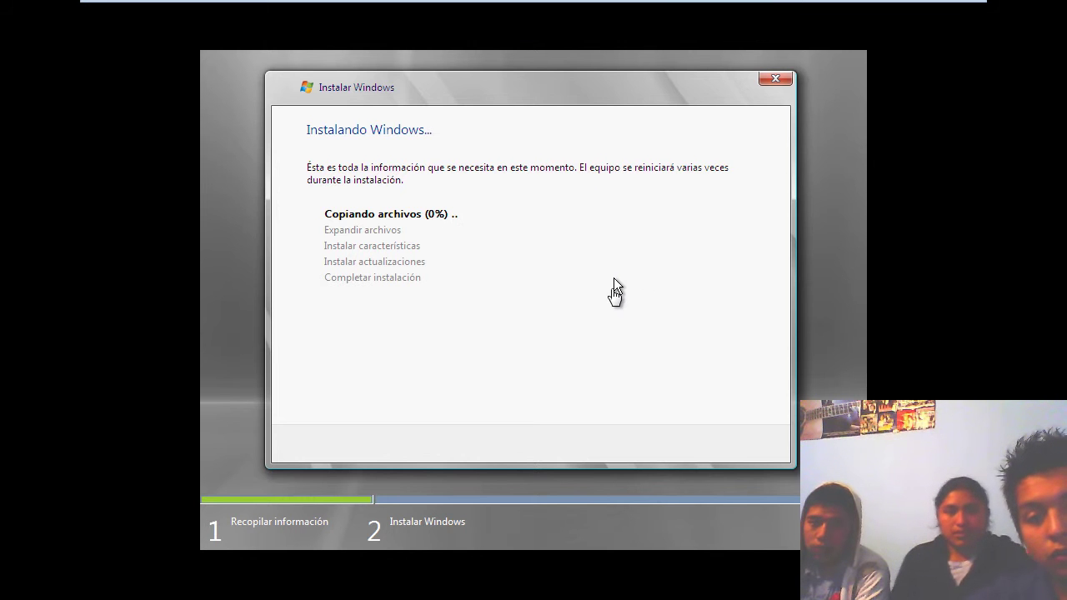
Move input between the guest and host (Ctrl+Alt) while Windows Server 2008 setup expands files and restarts.
{"action": "left_click", "coordinate": [615, 280]}
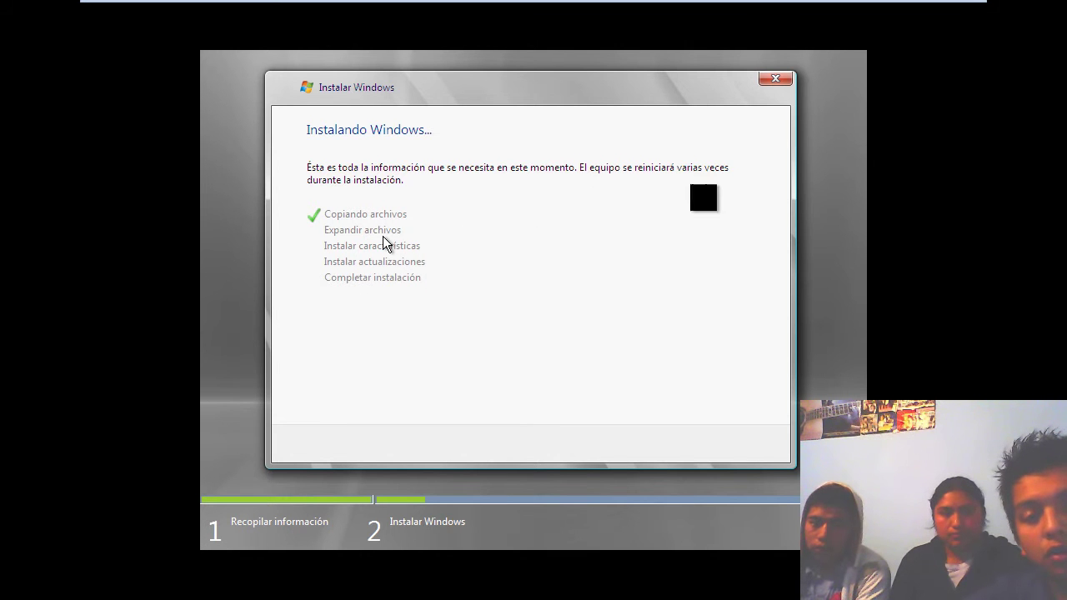
{"action": "left_click", "coordinate": [459, 253]}
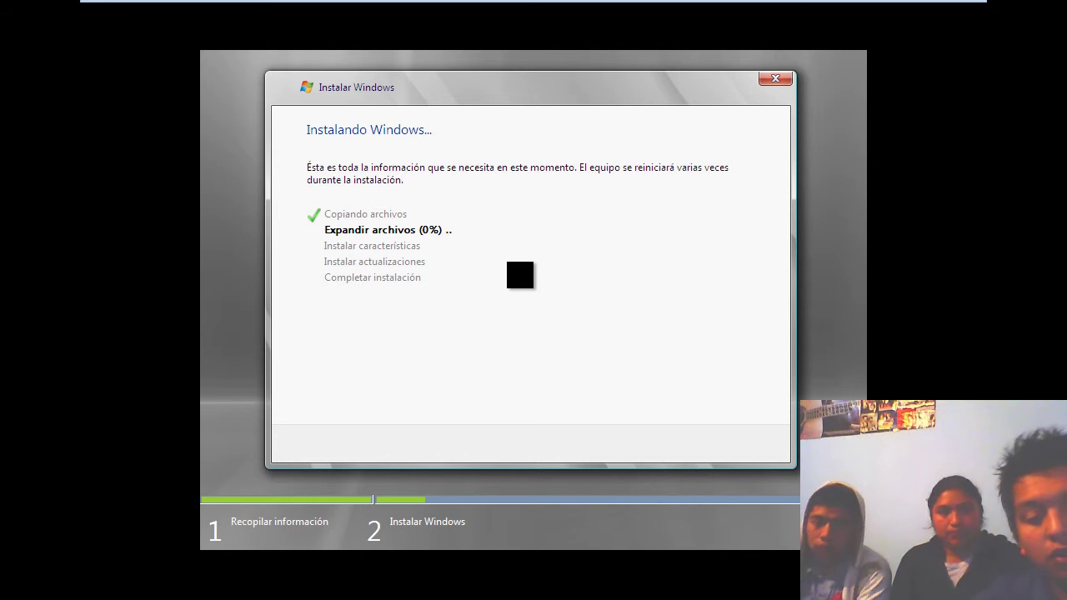
{"action": "key", "text": "ctrl+alt"}
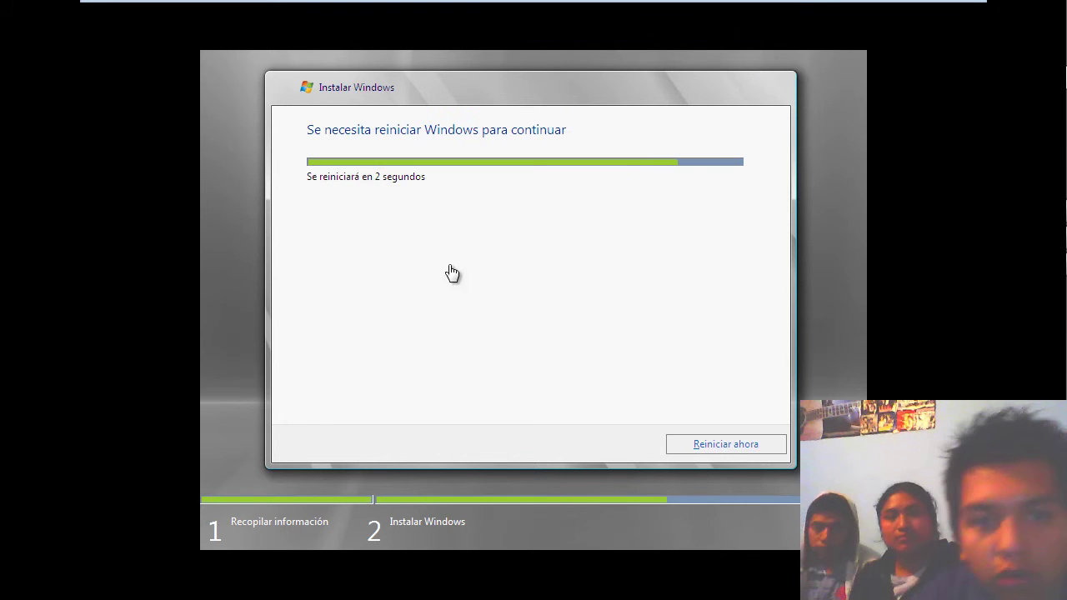
{"action": "left_click", "coordinate": [451, 275]}
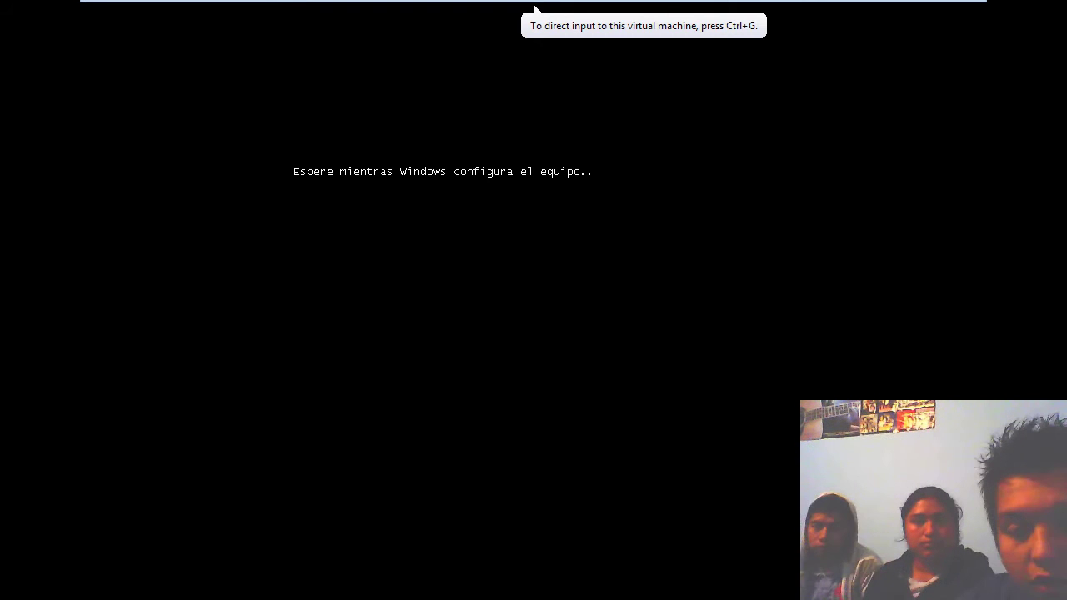
Capture input in the black guest display while Windows Server 2008 Datacenter finishes configuring.
{"action": "left_click", "coordinate": [534, 8]}
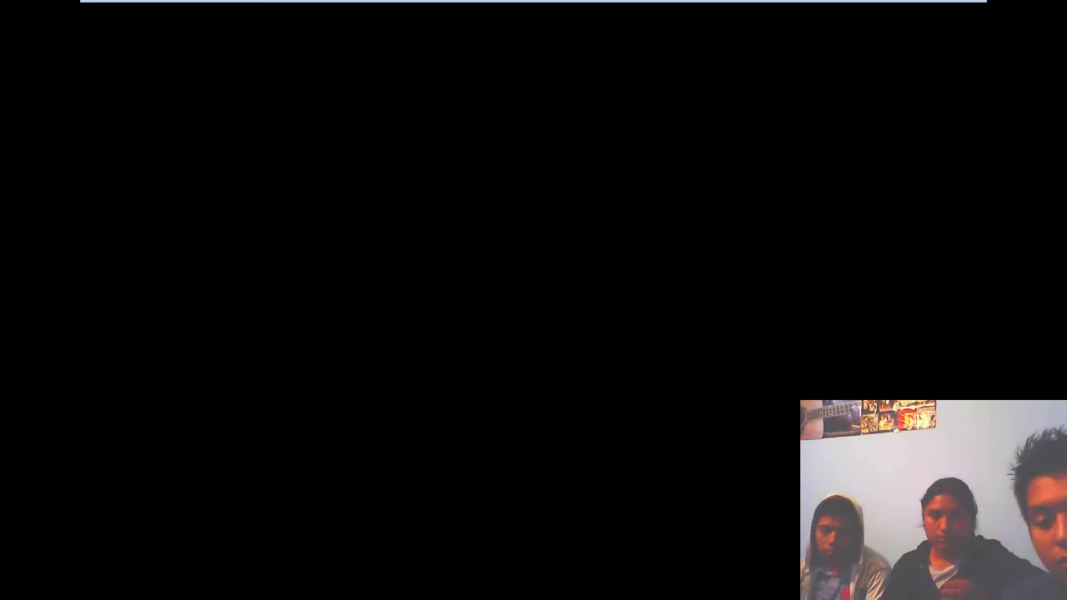
{"action": "left_click", "coordinate": [536, 281]}
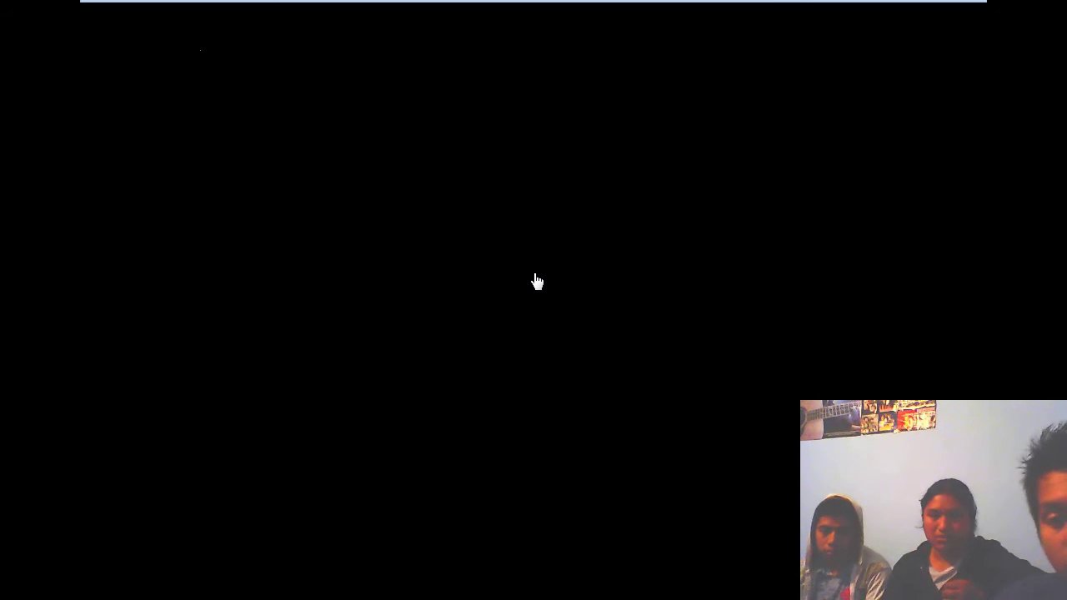